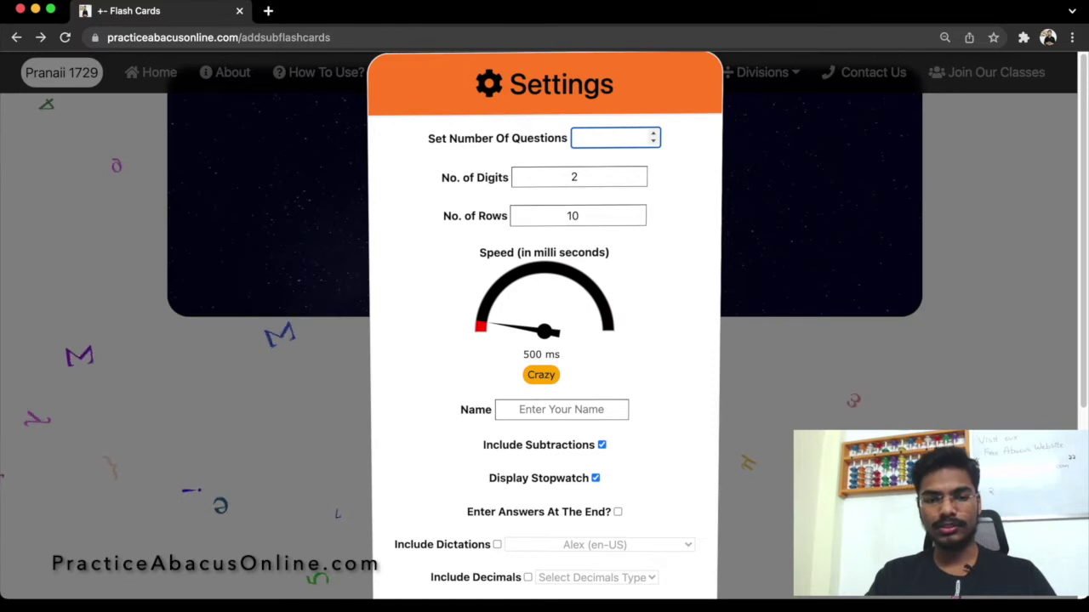
# - Set the flash cards to 3 questions with 3 rows each, shown at a speed of 6000 ms
pyautogui.write('3')
pyautogui.press('Tab')
pyautogui.press('Tab')
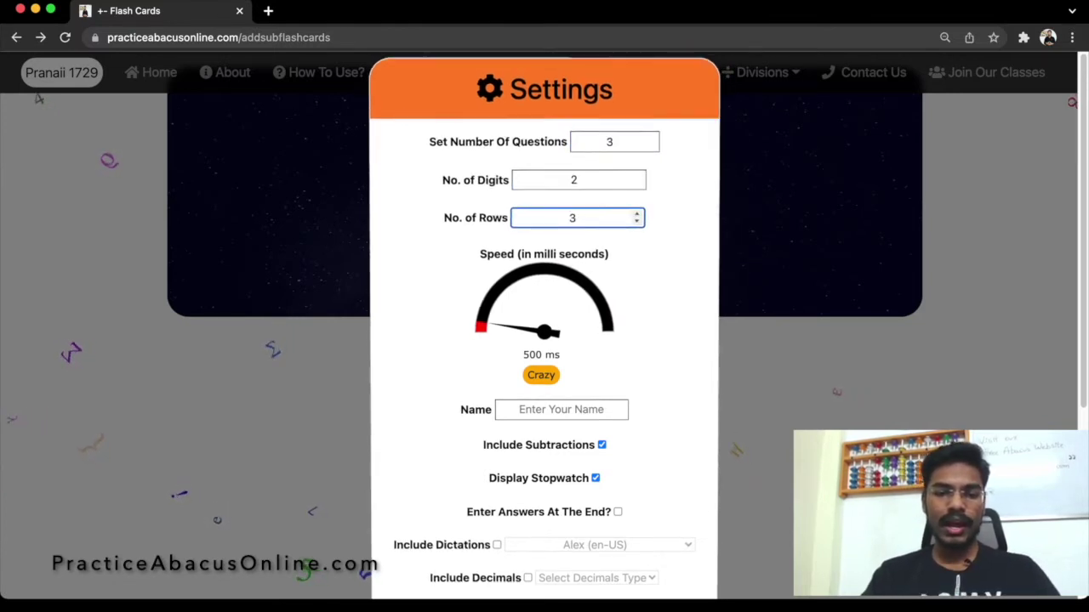
pyautogui.press('Tab')
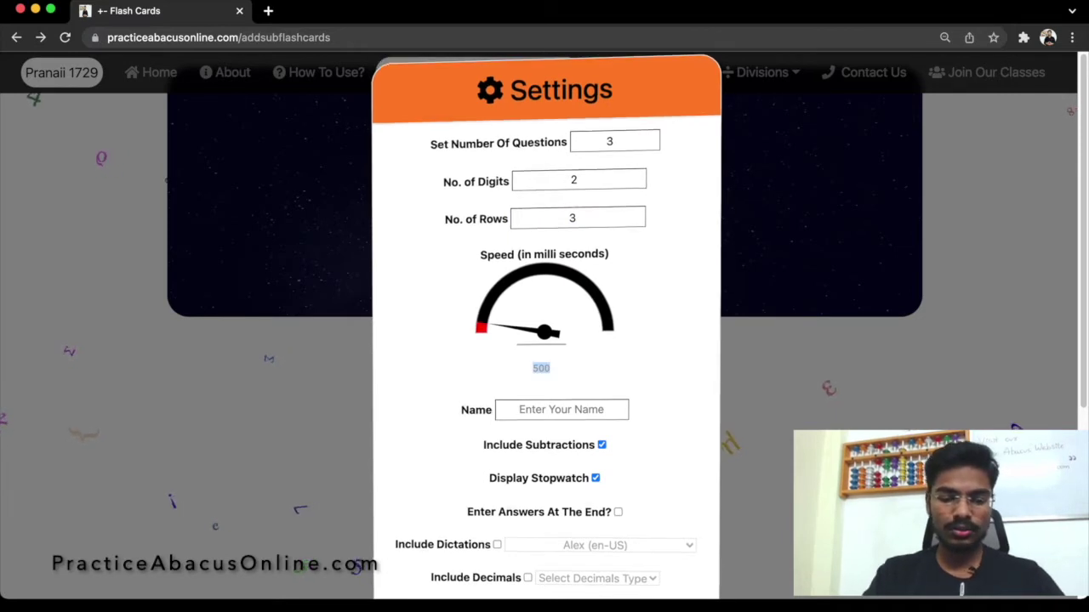
pyautogui.write('6000')
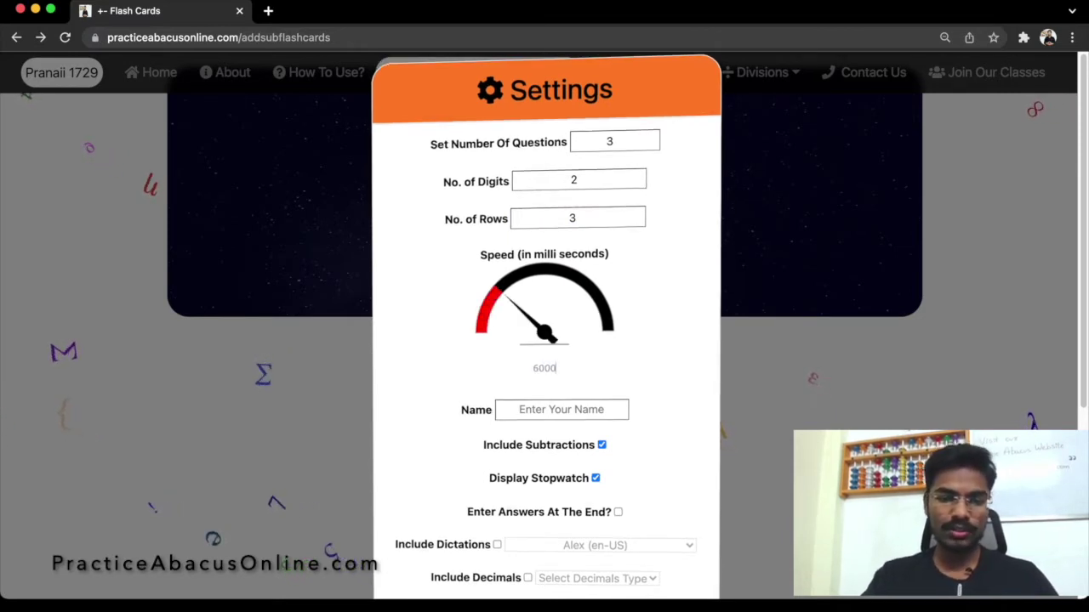
pyautogui.press('Tab')
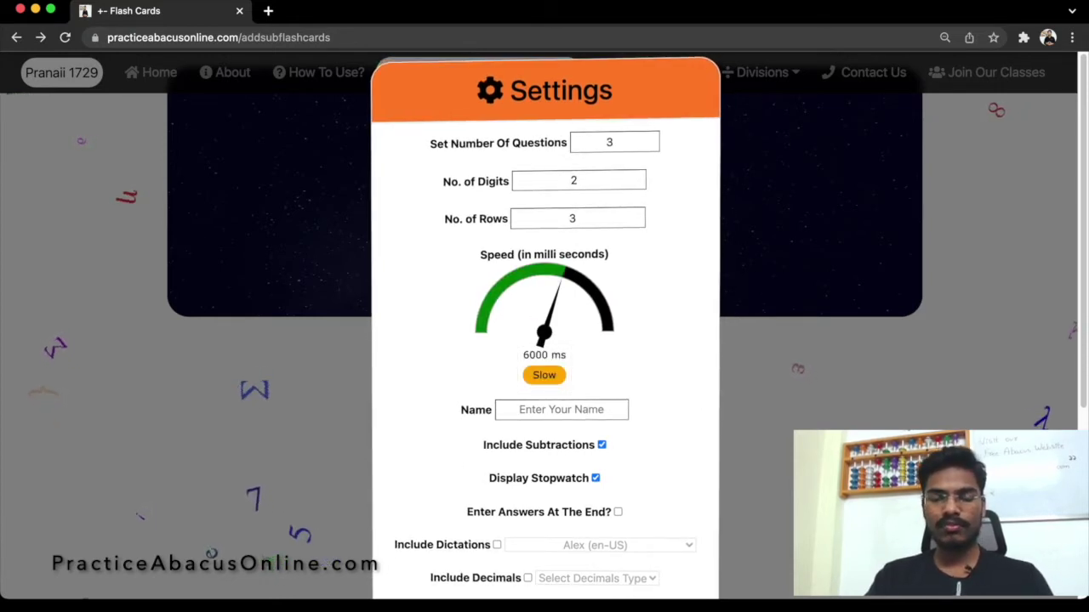
# - Enter the player's name and save the flash card settings
pyautogui.click(559, 409)
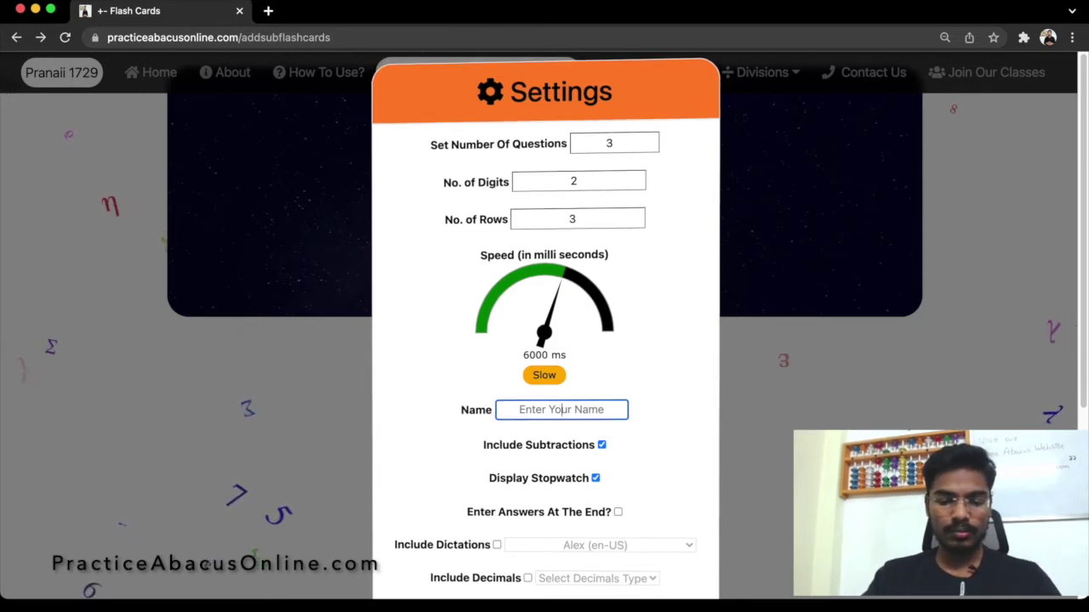
pyautogui.write('Pranaii')
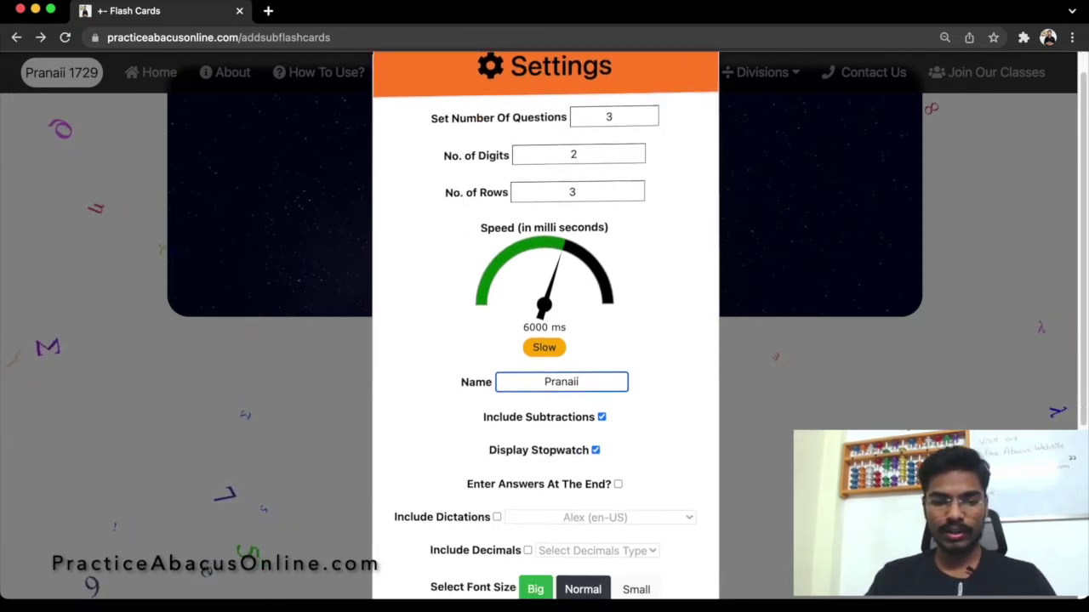
pyautogui.scroll(-4, 544, 341)
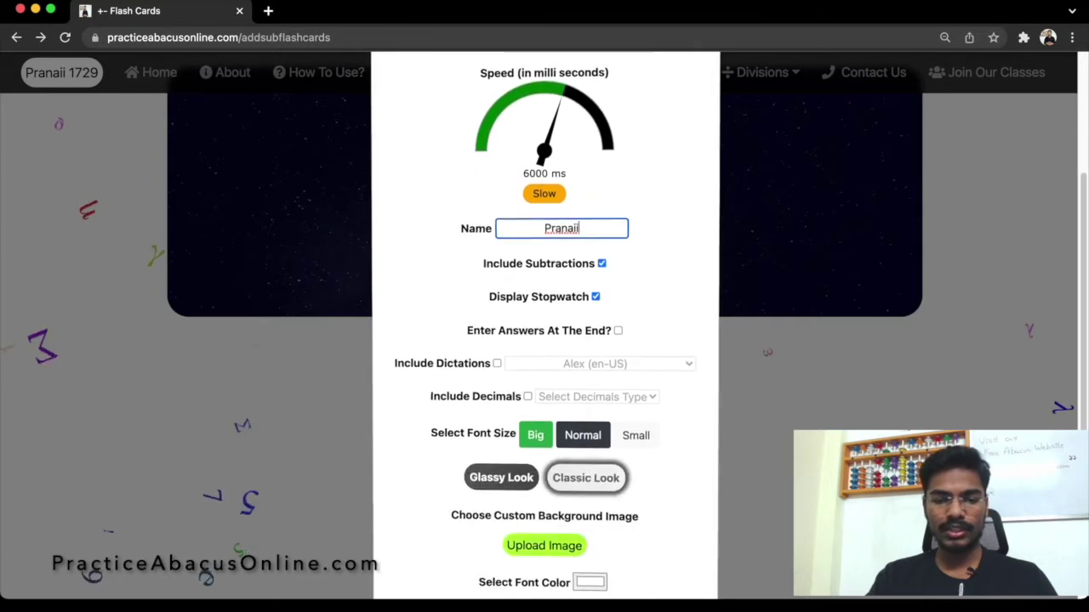
pyautogui.scroll(-1, 544, 340)
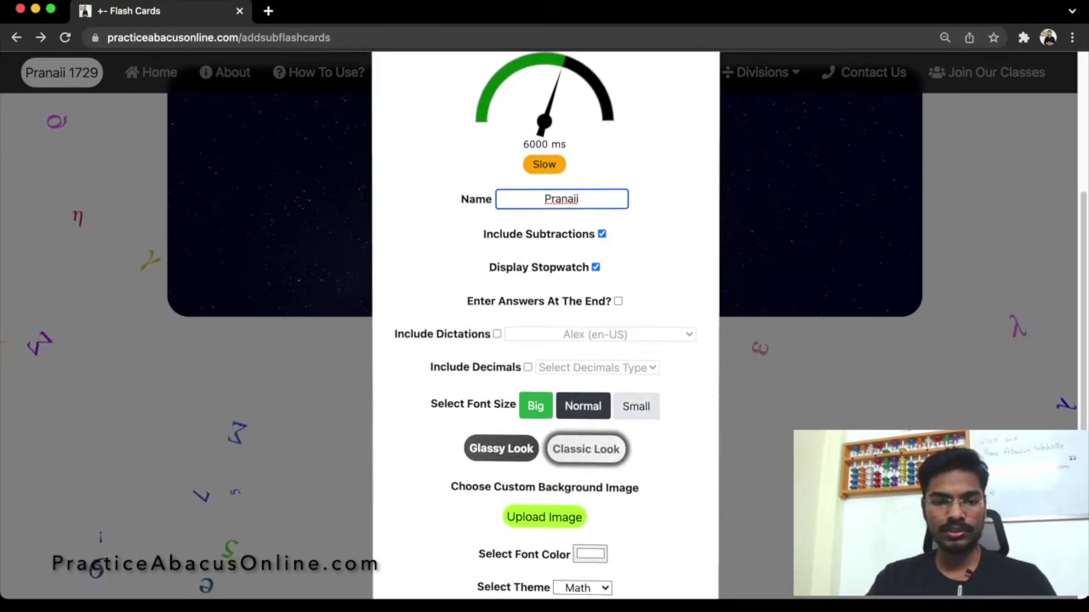
pyautogui.scroll(-3, 545, 341)
pyautogui.scroll(-2, 544, 340)
pyautogui.scroll(-2, 545, 340)
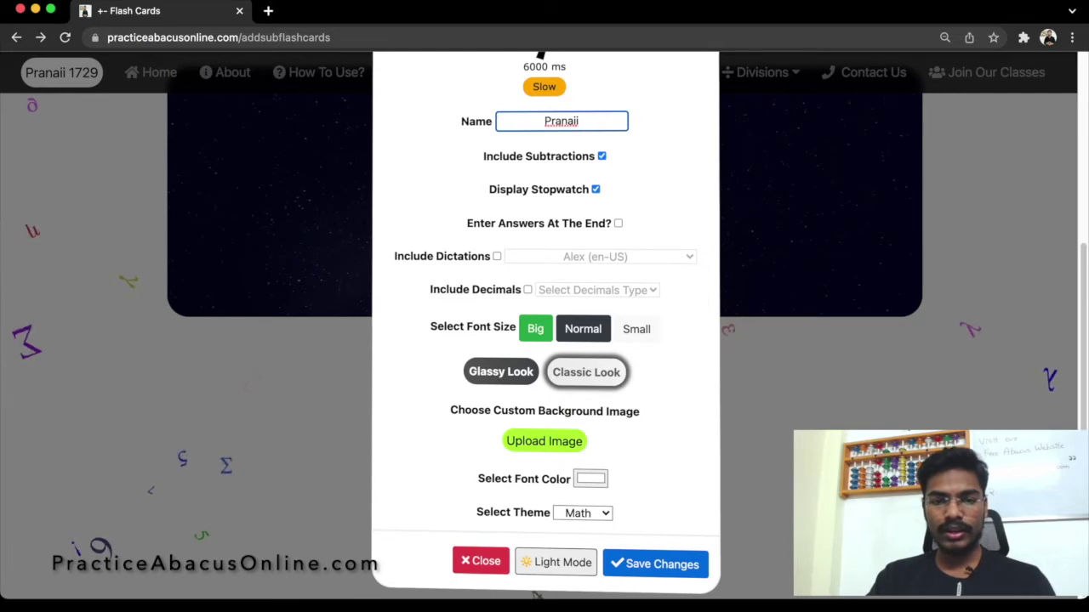
pyautogui.scroll(5, 545, 340)
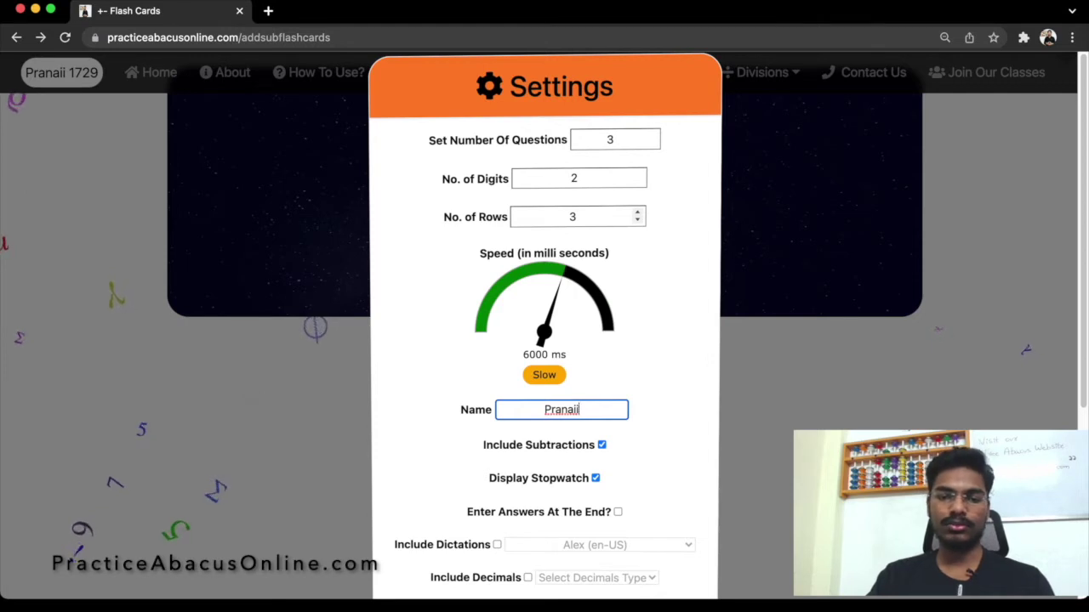
pyautogui.scroll(1, 578, 217)
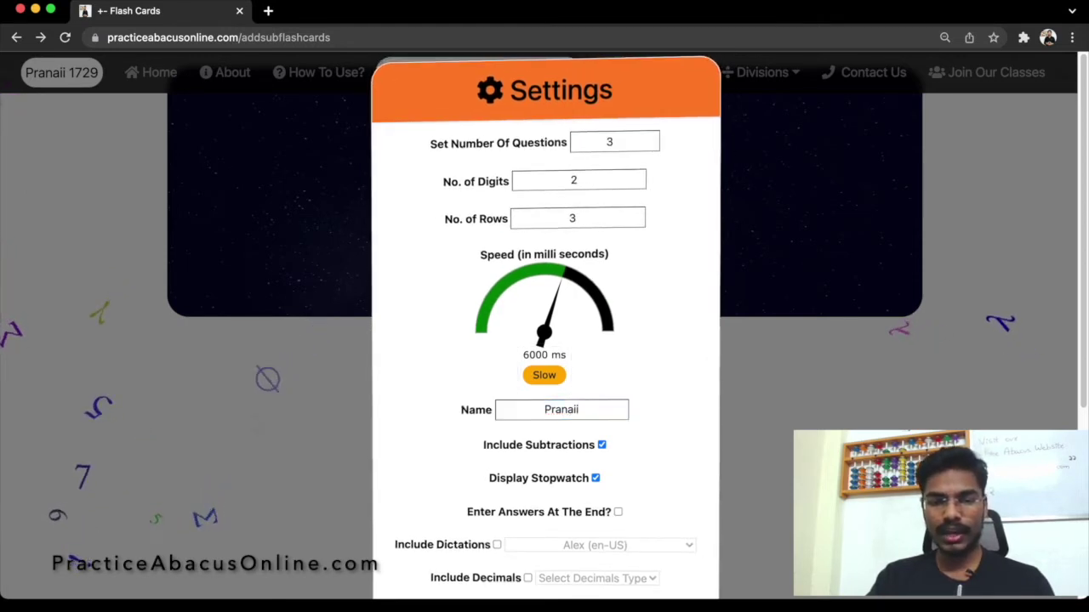
pyautogui.scroll(-5, 545, 341)
pyautogui.click(653, 559)
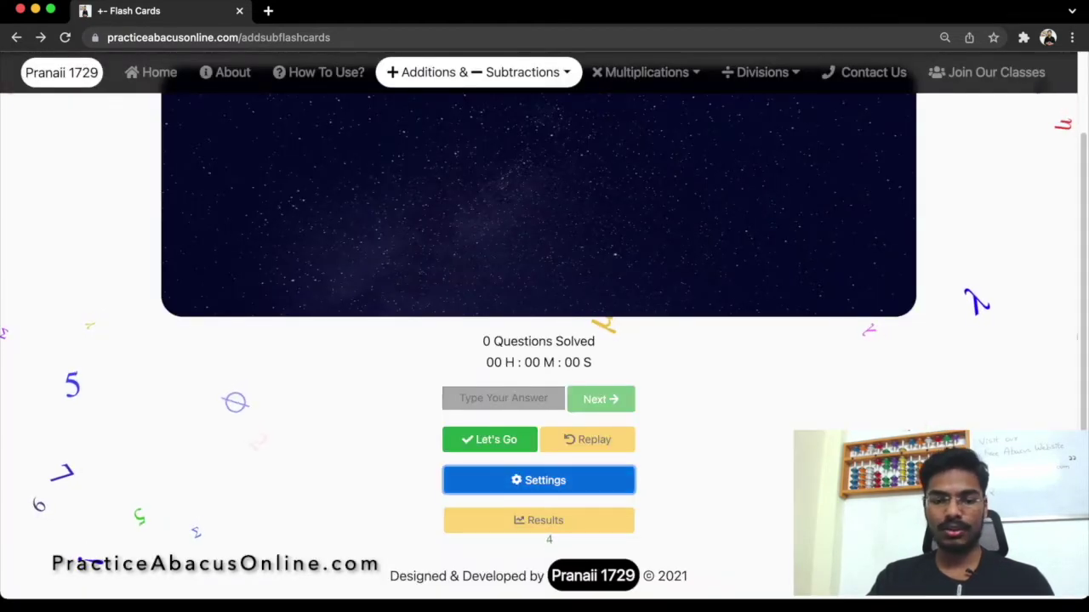
# - Reopen the flash card settings and set the speed to 5500 ms
pyautogui.click(544, 480)
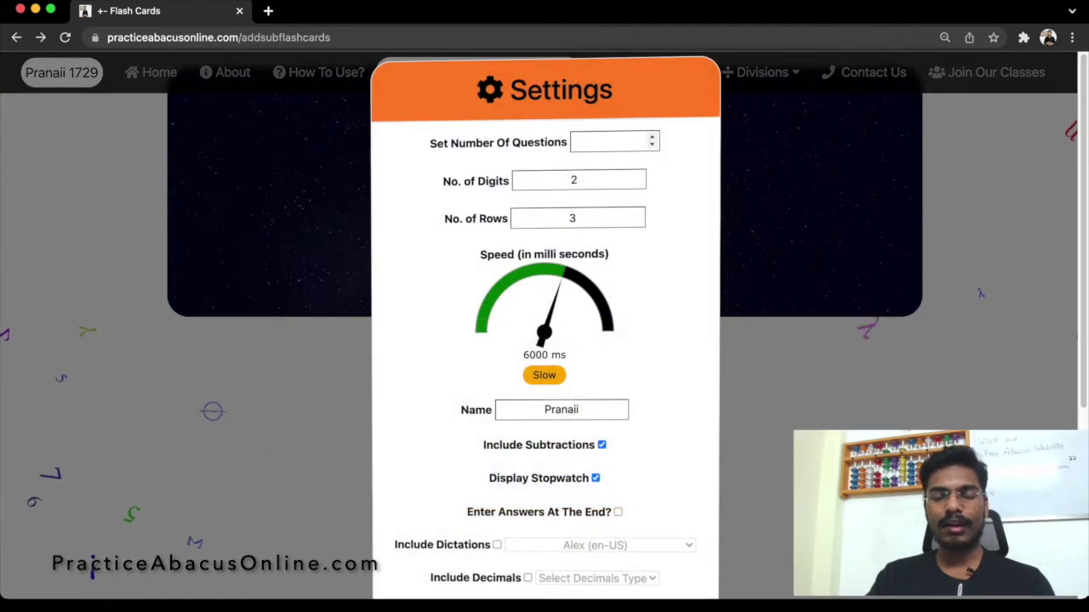
pyautogui.click(609, 142)
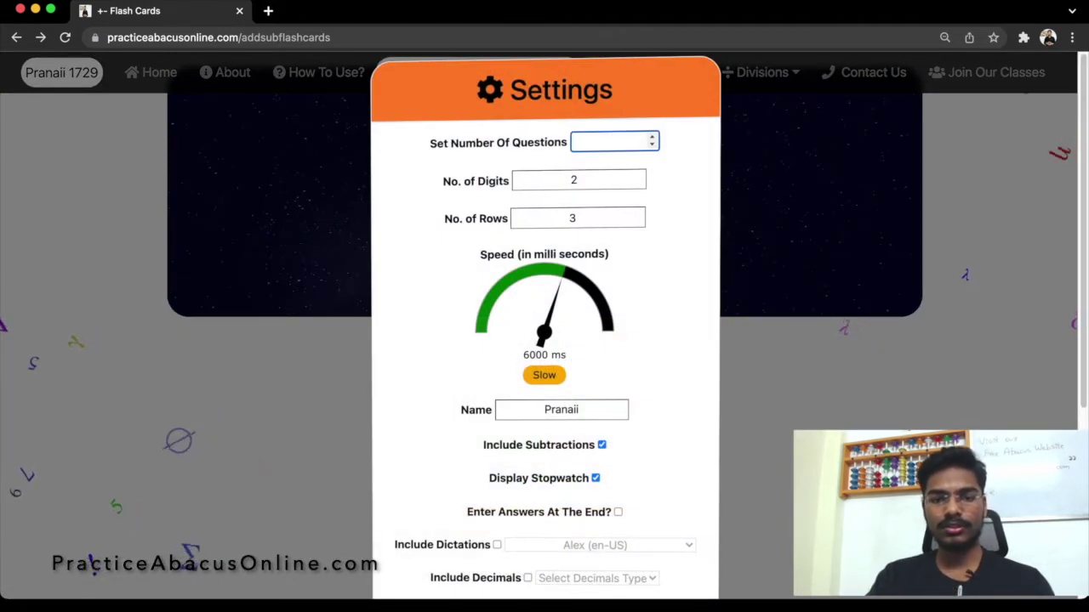
pyautogui.click(544, 366)
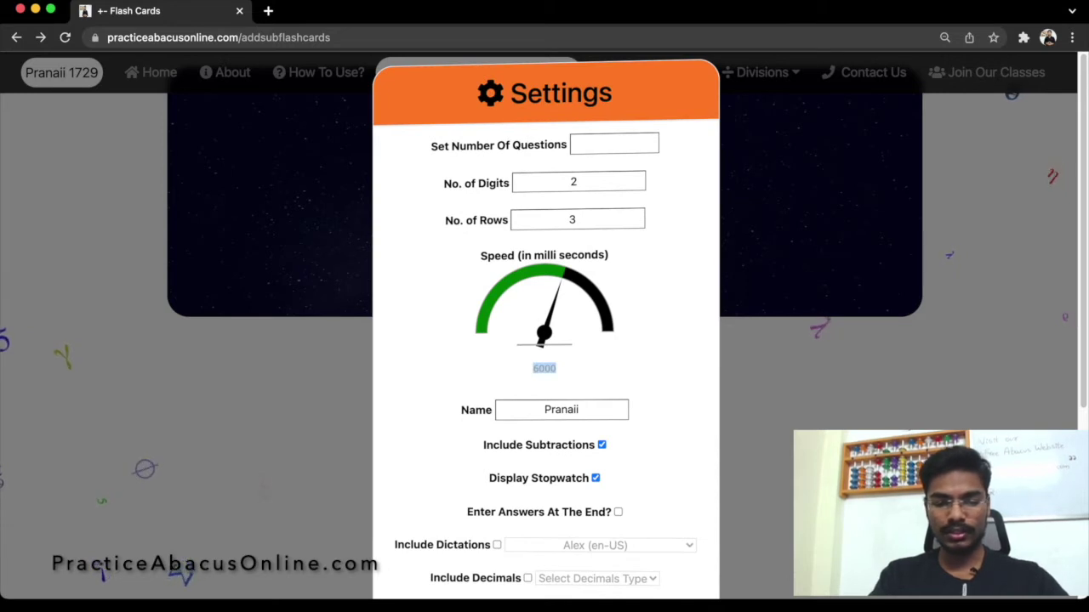
pyautogui.write('5500')
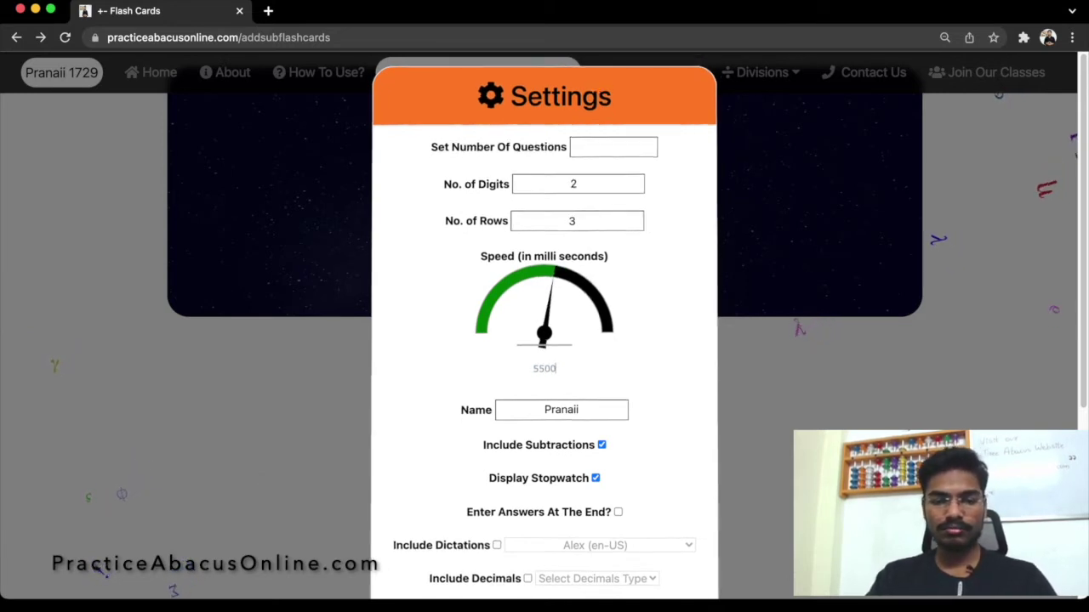
pyautogui.press('Return')
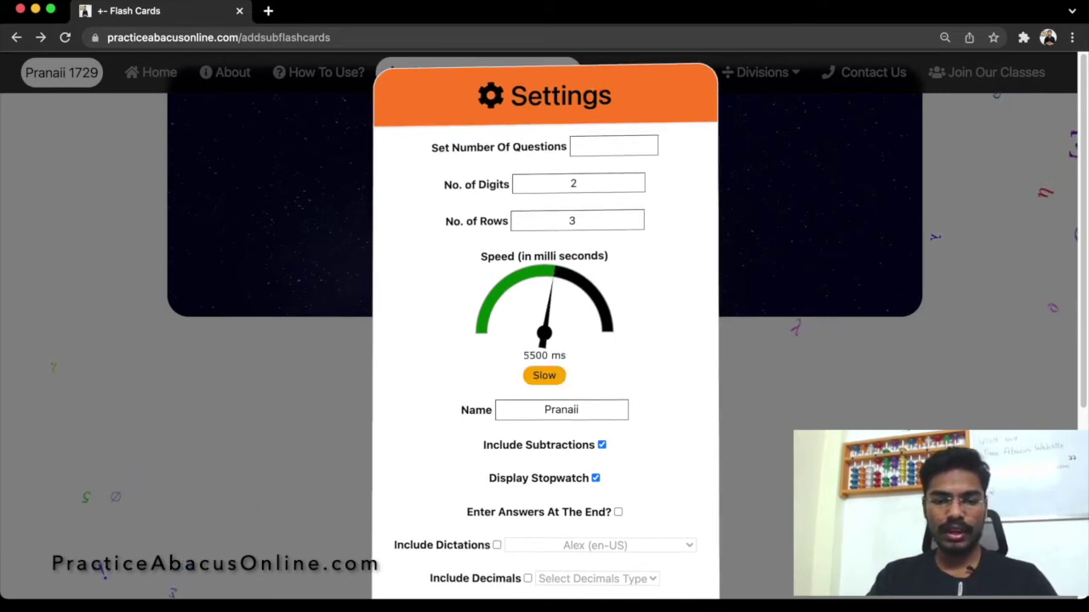
# - Set the flash card speed to 5900 ms
pyautogui.click(545, 365)
pyautogui.write('a')
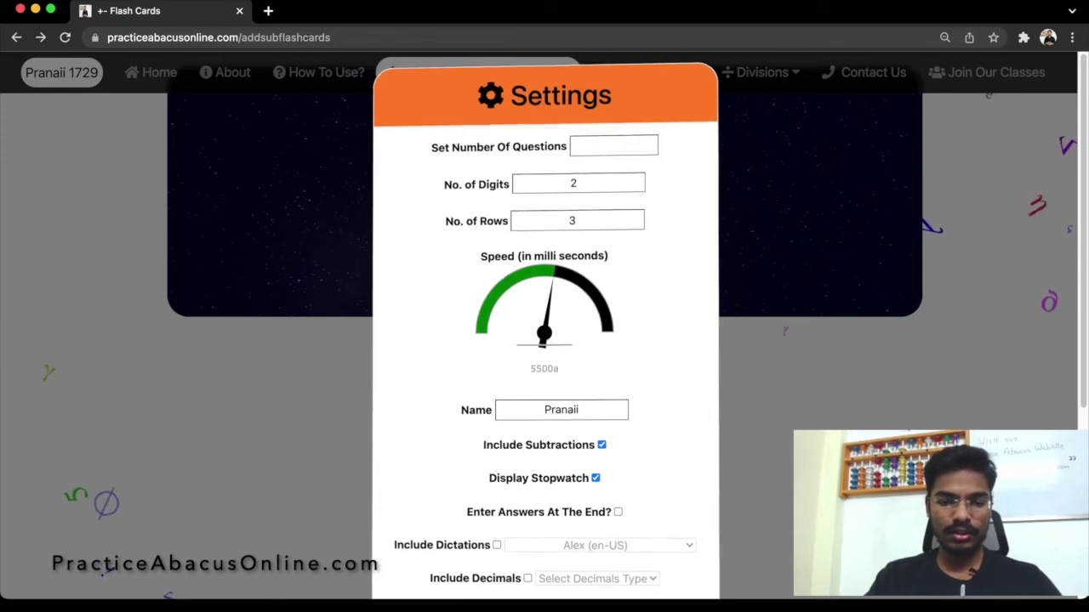
pyautogui.press('super+a')
pyautogui.write('59')
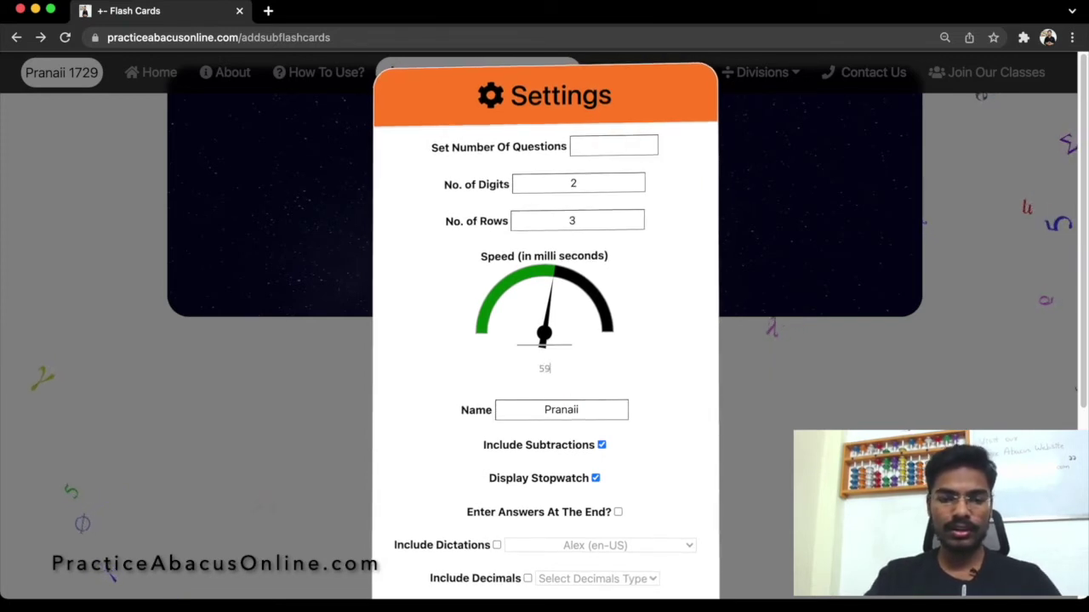
pyautogui.press('Return')
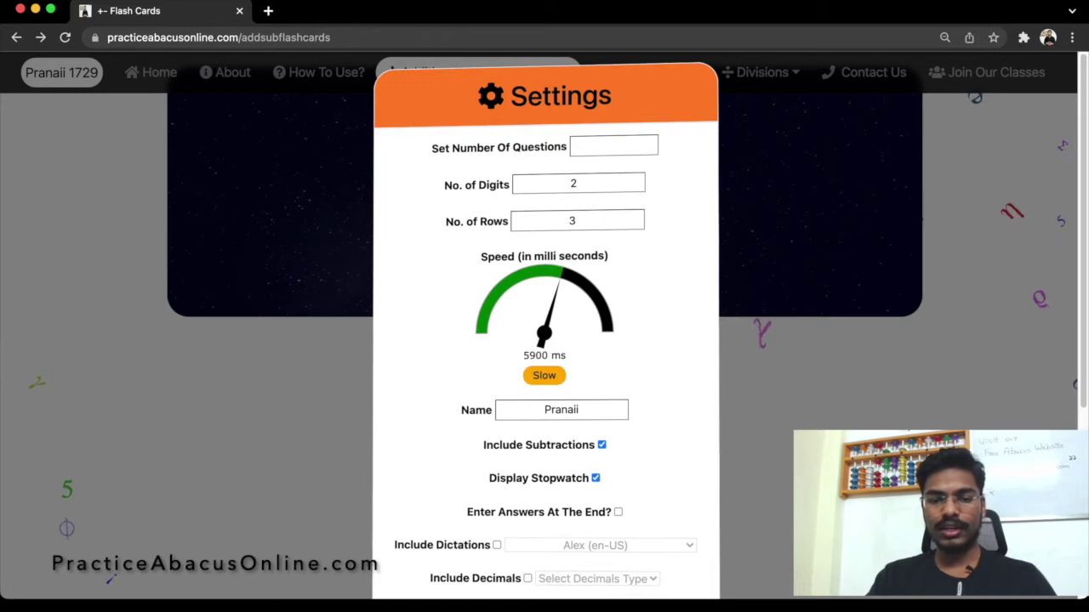
# - Lower the speed with the gauge needle to 777 ms and finish at 500 ms
pyautogui.scroll(-4, 544, 340)
pyautogui.scroll(4, 545, 340)
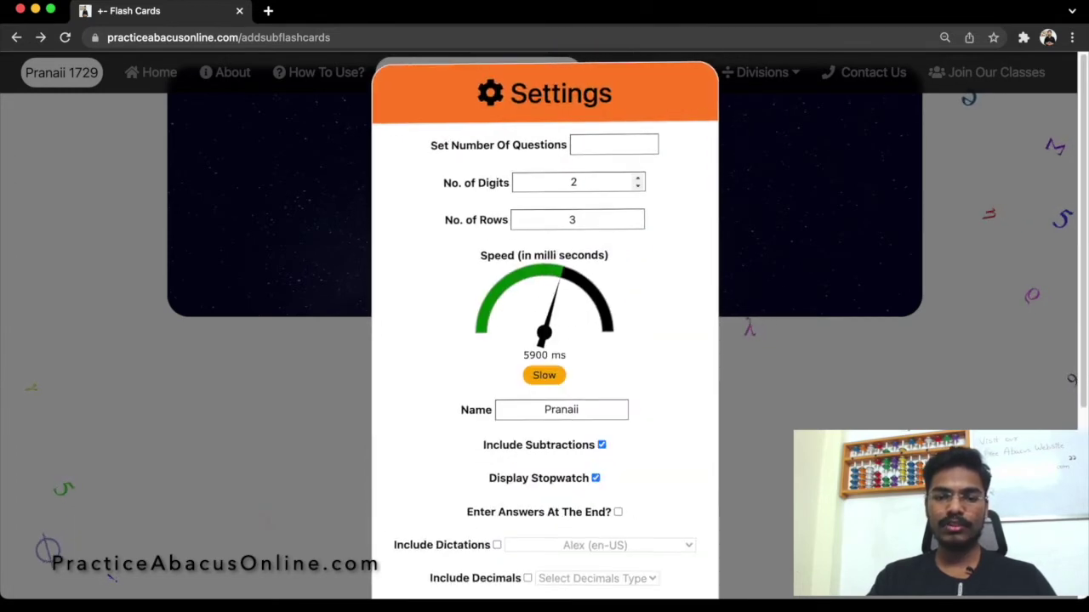
pyautogui.click(611, 145)
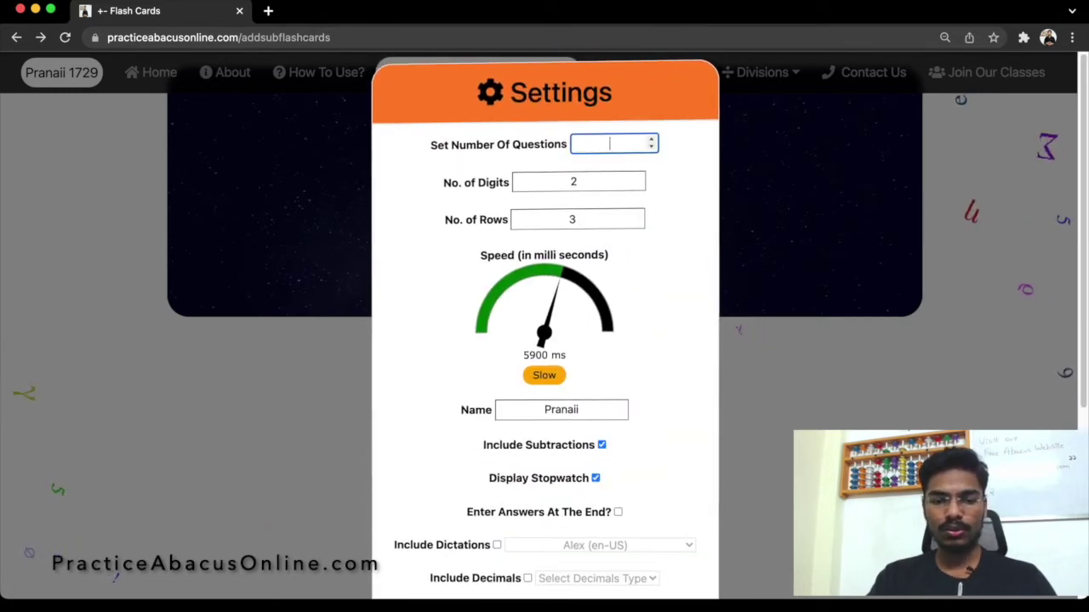
pyautogui.moveTo(561, 280); pyautogui.dragTo(544, 279)
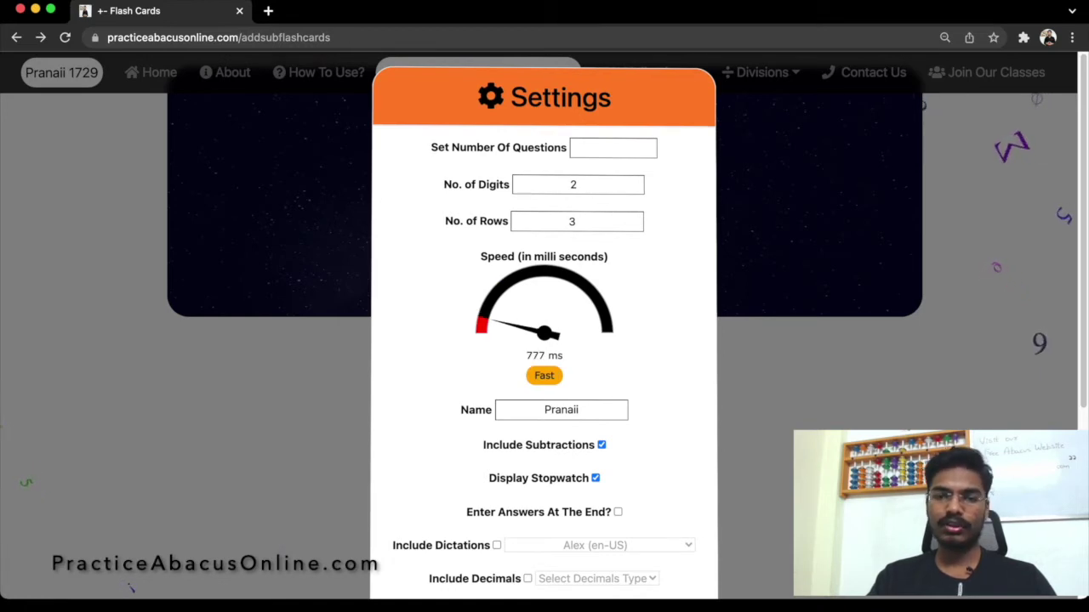
pyautogui.click(545, 366)
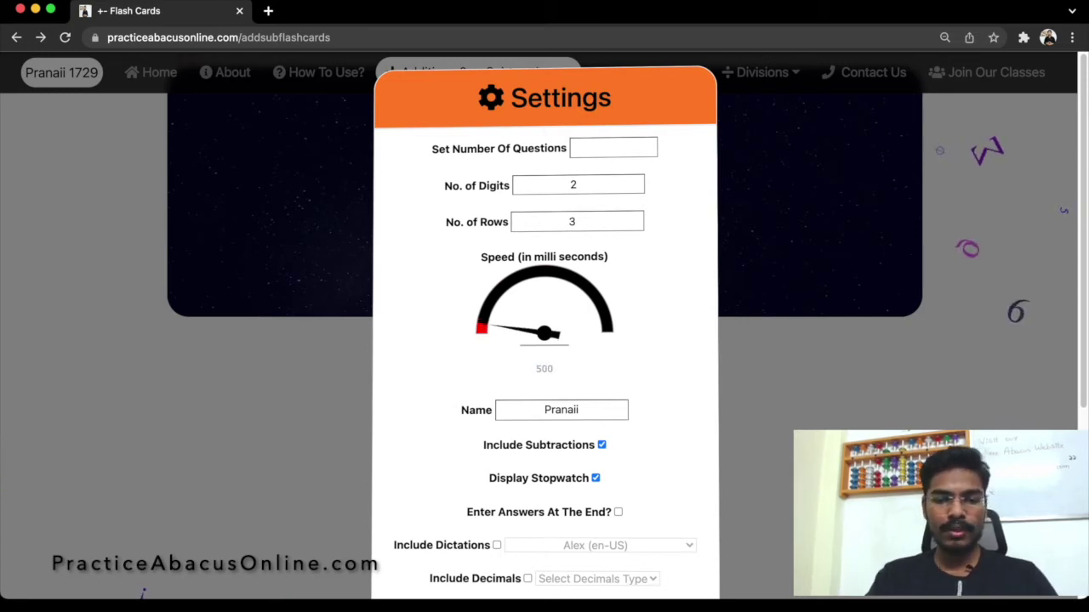
pyautogui.press('Return')
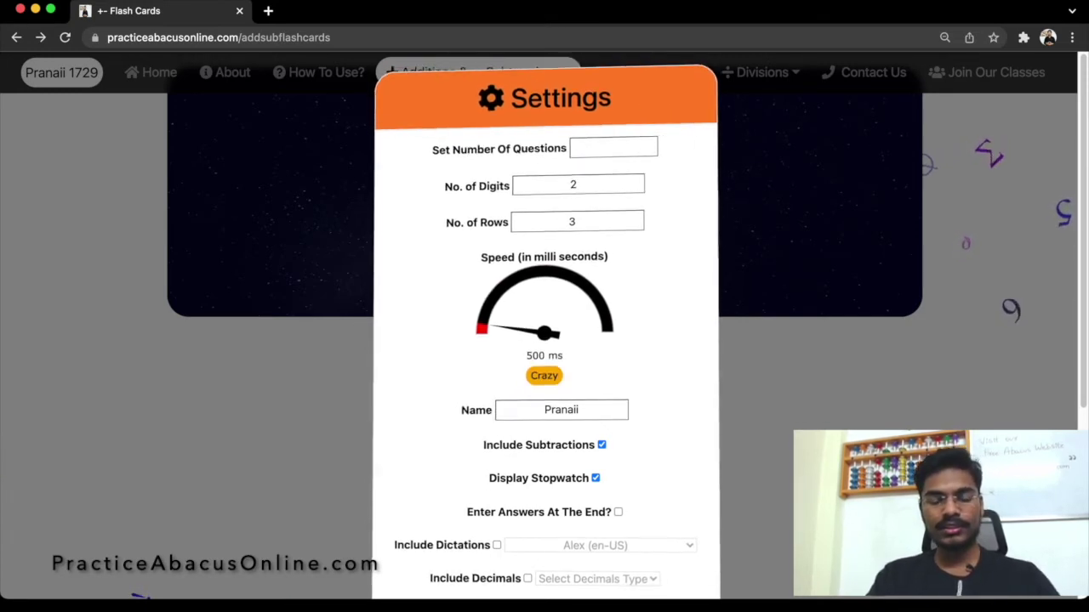
# - Set the number of questions to 3 and the flash card speed to 2000 ms
pyautogui.click(587, 221)
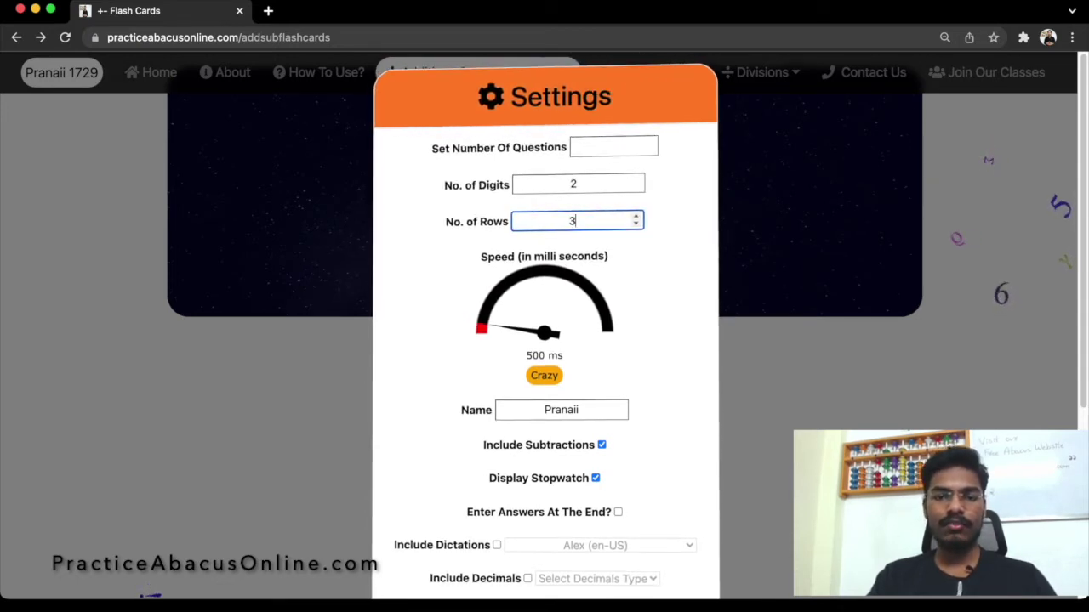
pyautogui.click(612, 144)
pyautogui.write('3')
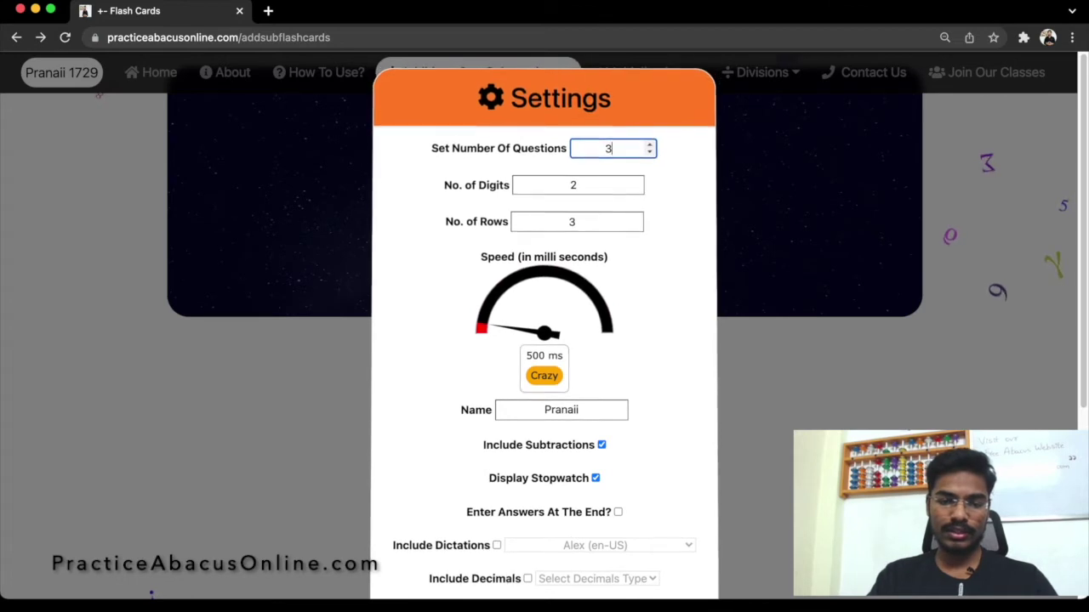
pyautogui.click(545, 364)
pyautogui.write('2000')
pyautogui.press('Return')
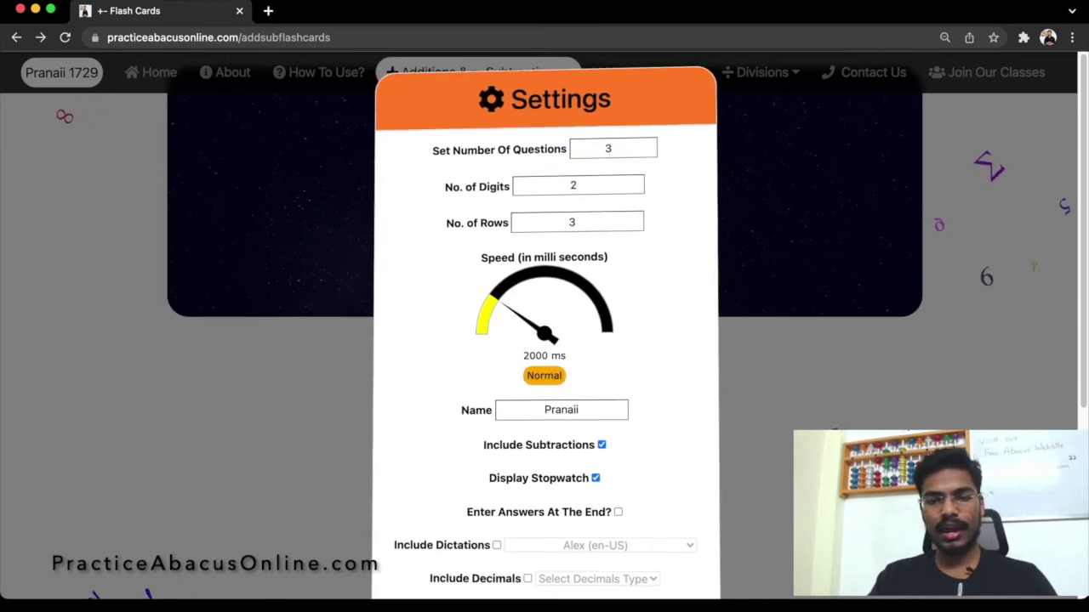
# - Set the flash card speed to 1700 ms
pyautogui.scroll(-5, 545, 323)
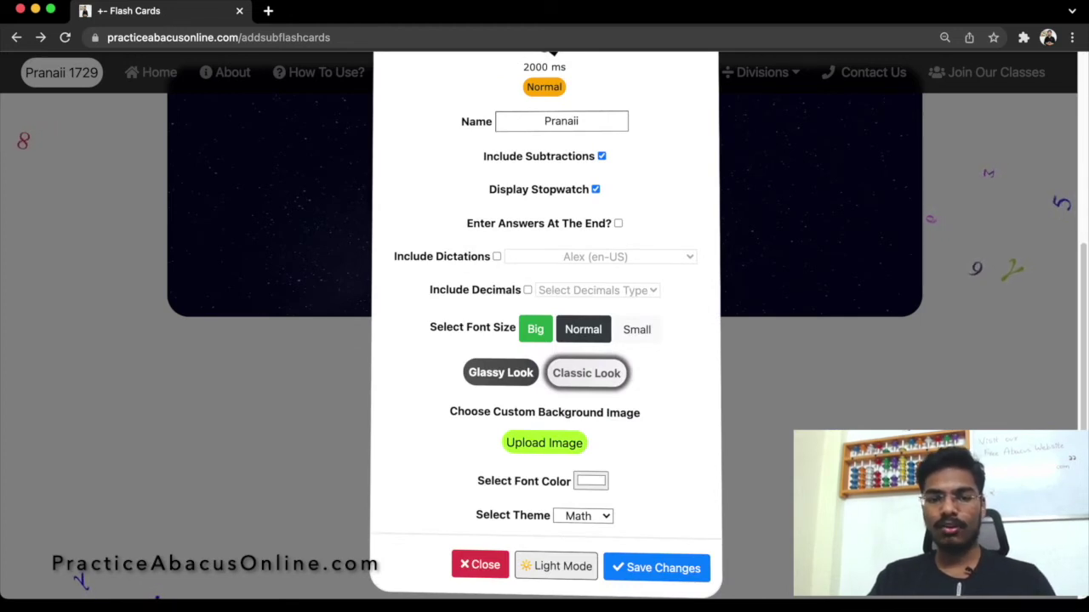
pyautogui.scroll(5, 544, 323)
pyautogui.click(544, 361)
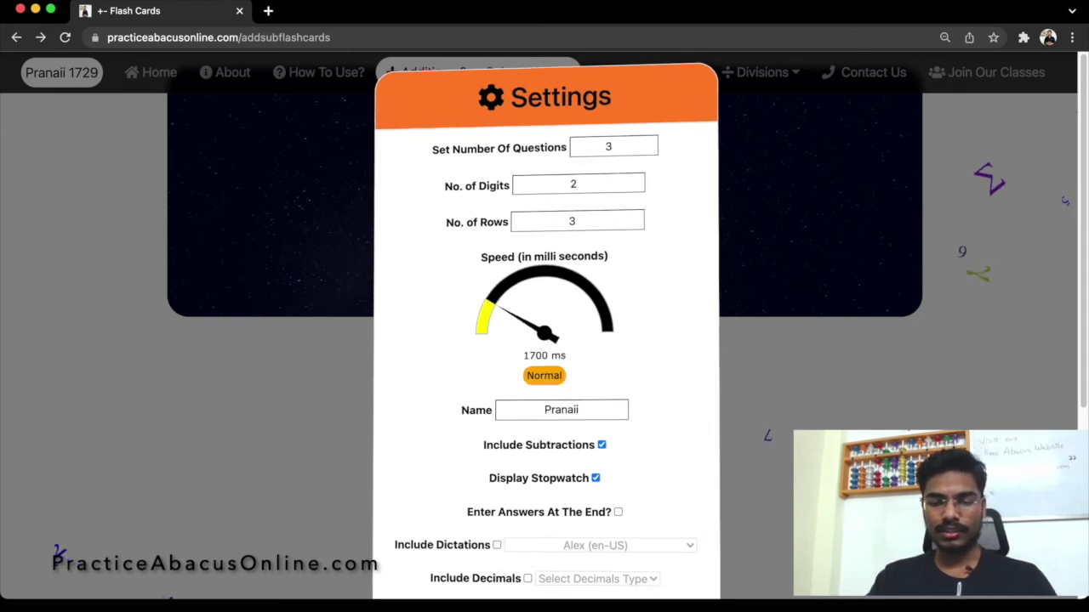
pyautogui.scroll(-4, 544, 341)
pyautogui.scroll(2, 544, 340)
pyautogui.scroll(2, 544, 323)
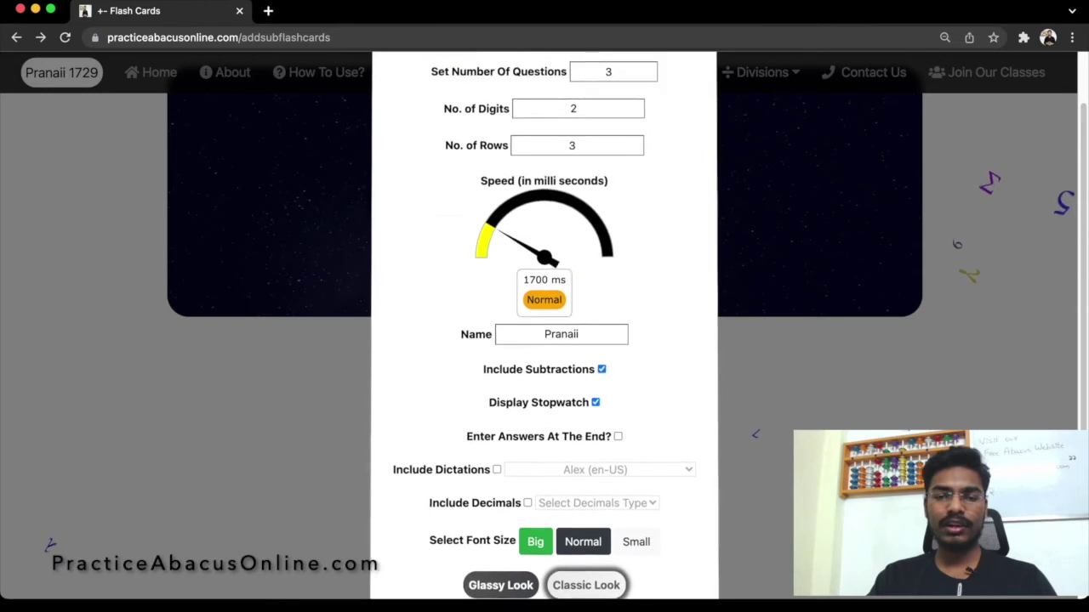
# - Set the flash card speed to 1400 ms
pyautogui.click(545, 294)
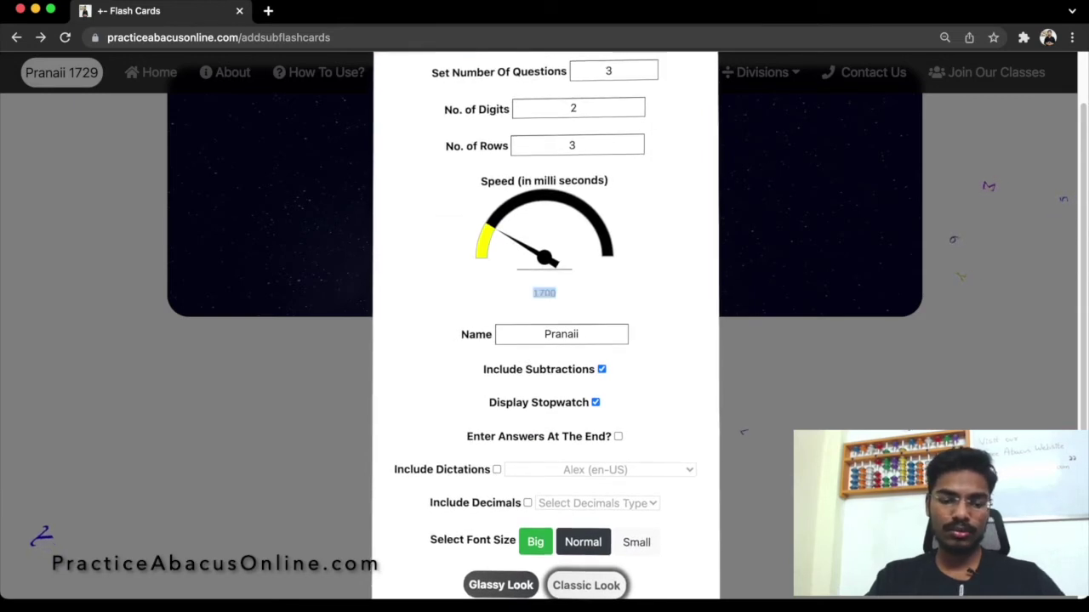
pyautogui.write('1400')
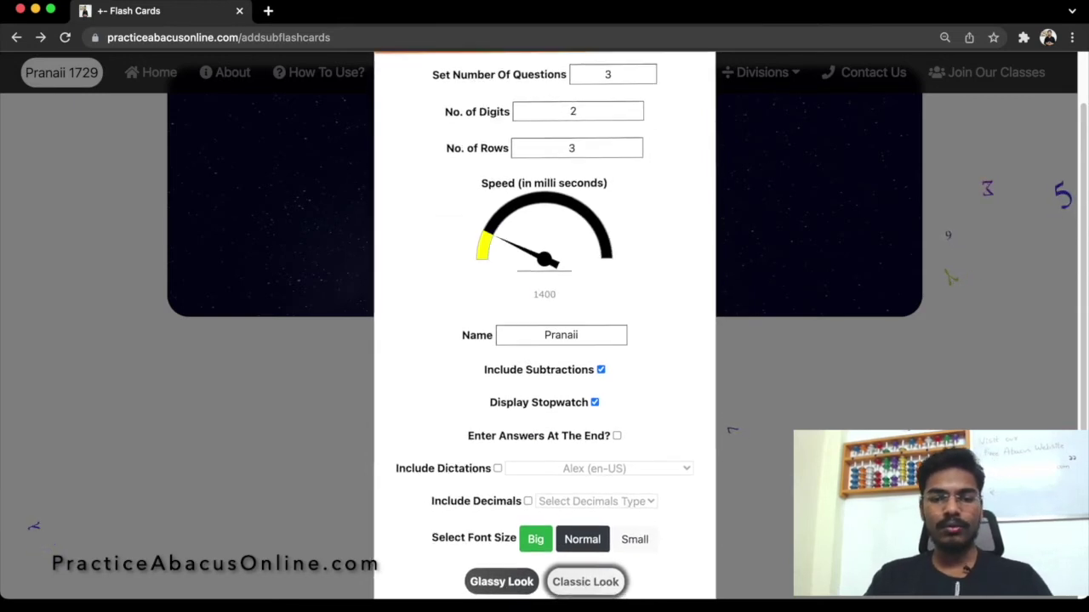
pyautogui.press('Return')
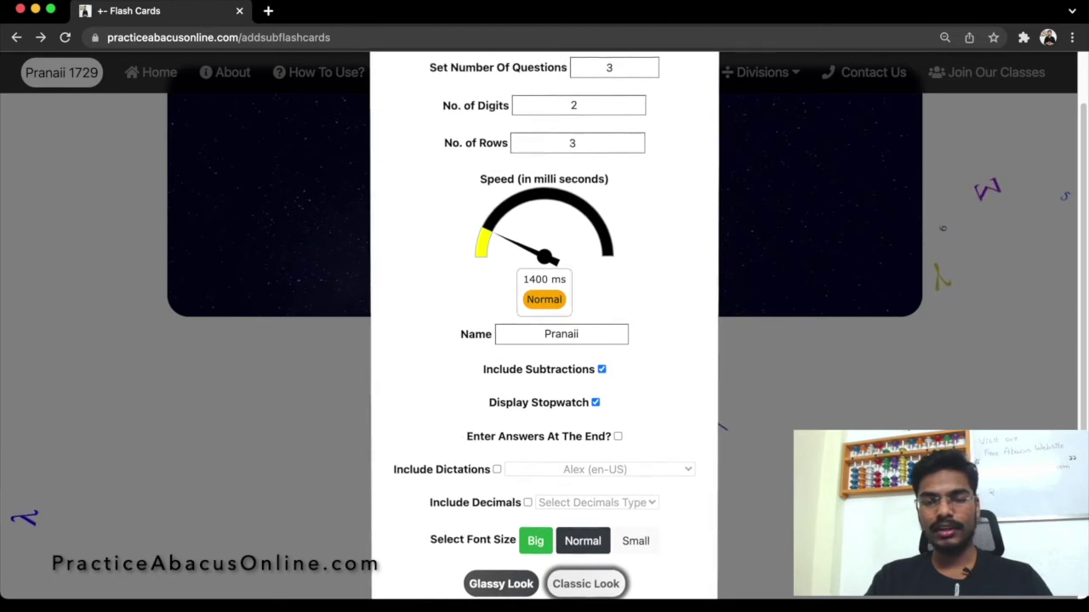
pyautogui.scroll(-3, 544, 340)
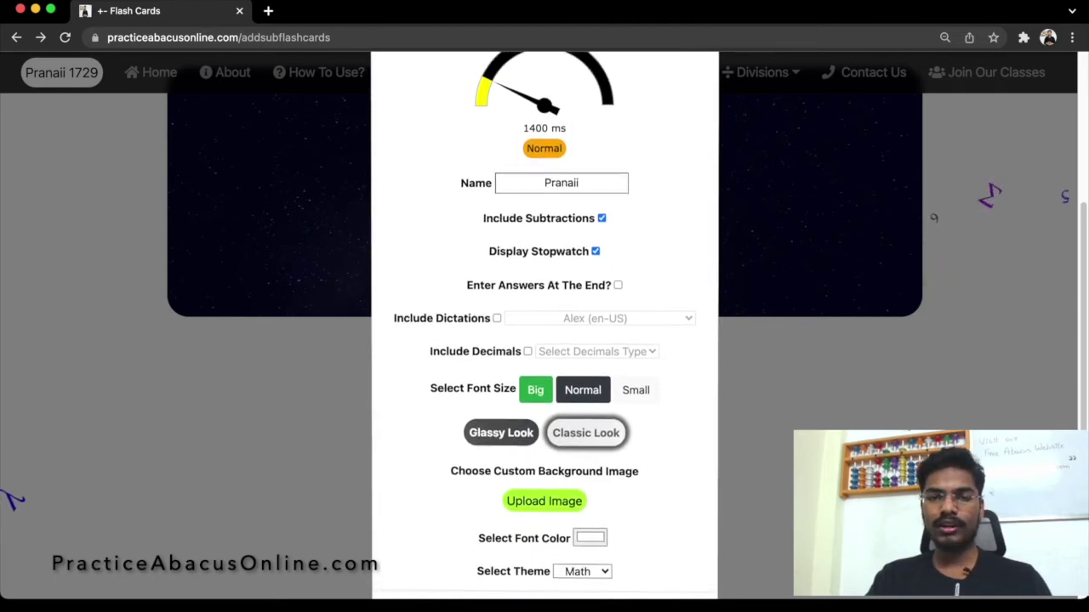
# - Set the flash card speed to 317 ms on the speed gauge
pyautogui.scroll(1, 545, 340)
pyautogui.scroll(-3, 545, 340)
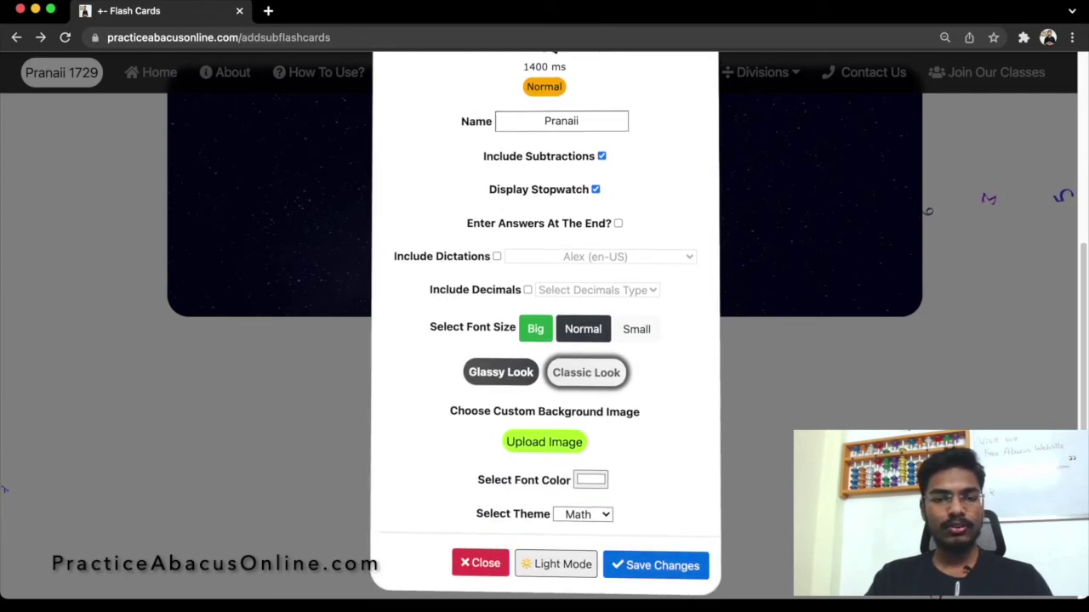
pyautogui.scroll(5, 544, 340)
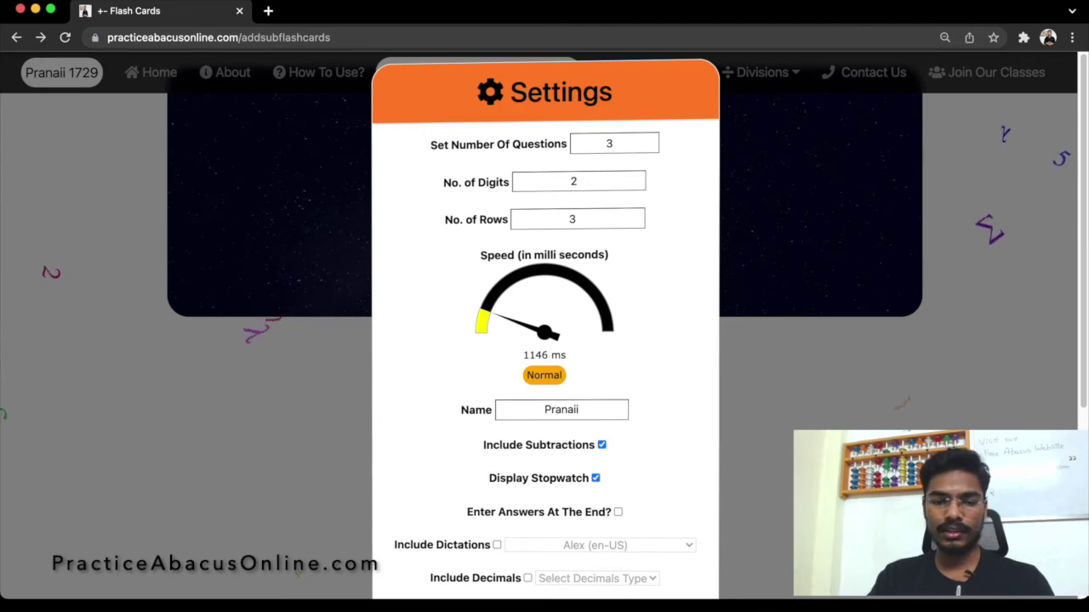
pyautogui.click(482, 320)
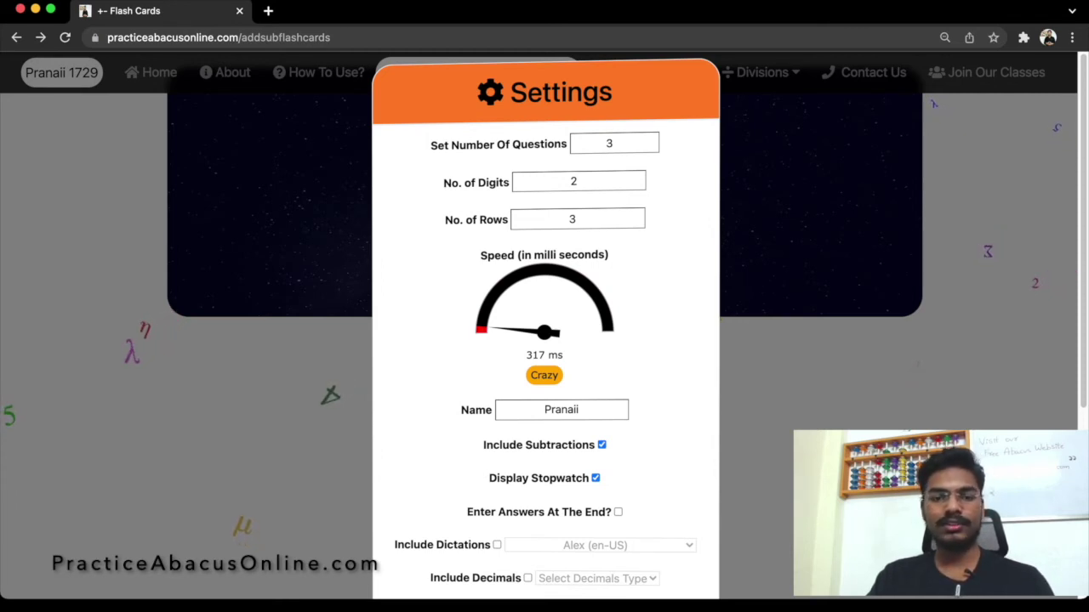
# - Set the number of rows to 10 and the flash card speed to 917 ms, saving the settings
pyautogui.click(578, 218)
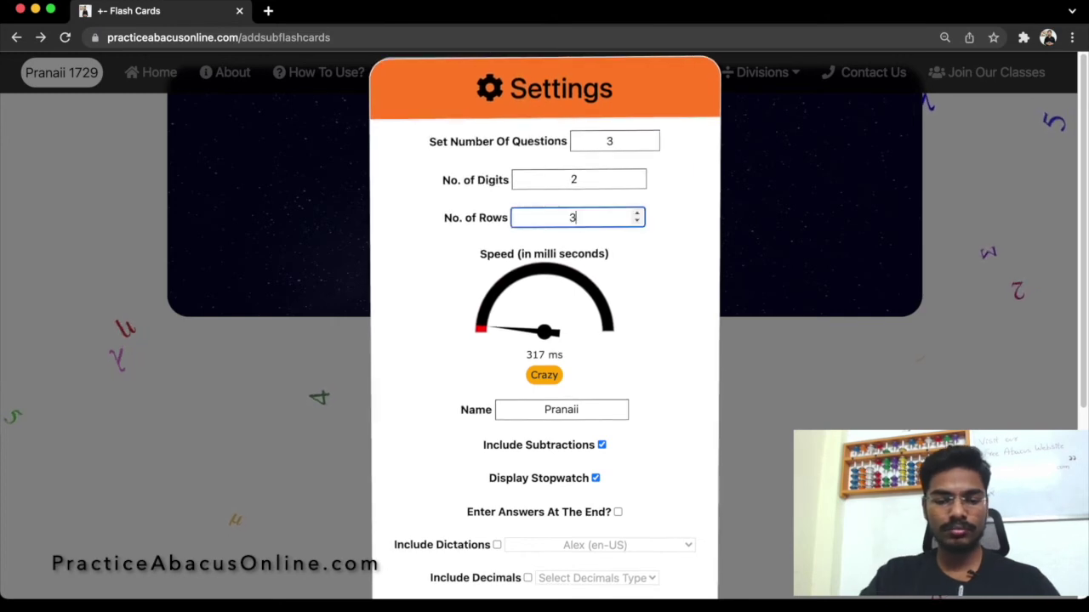
pyautogui.write('10')
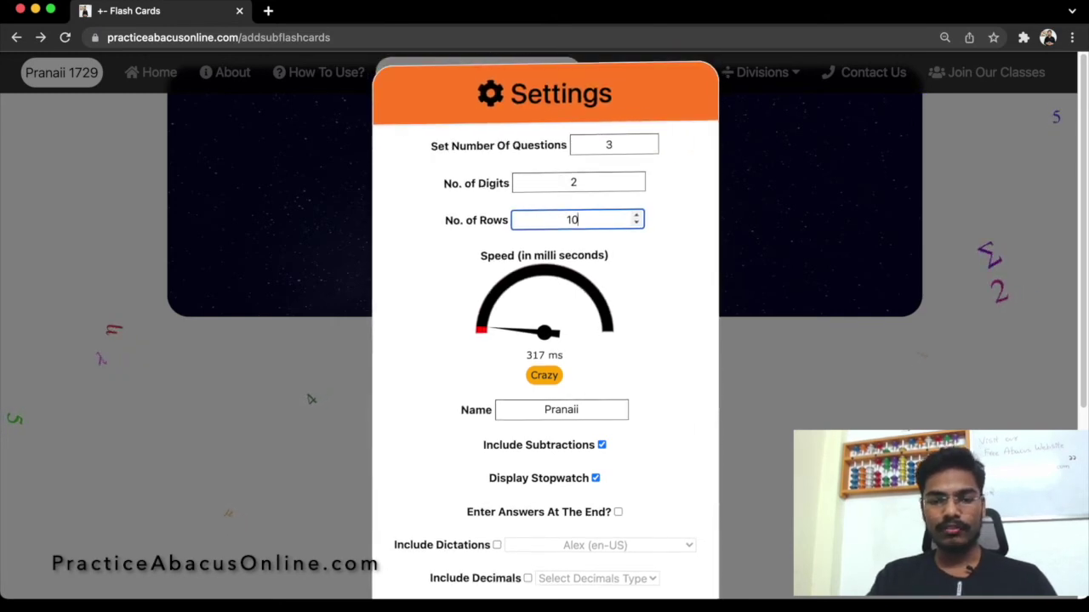
pyautogui.scroll(-5, 309, 398)
pyautogui.scroll(2, 545, 323)
pyautogui.click(483, 88)
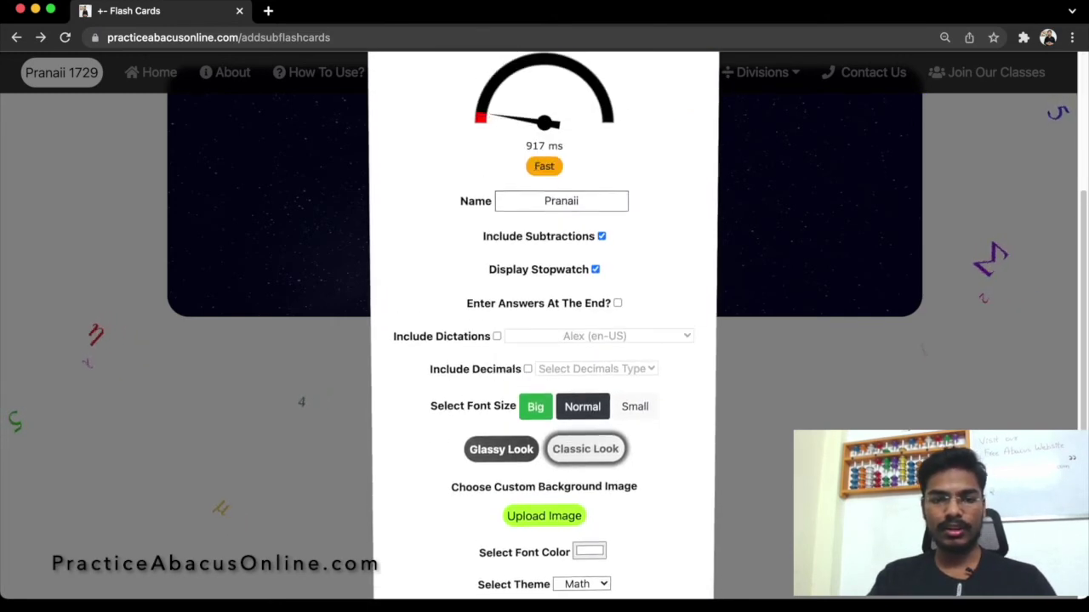
pyautogui.scroll(-2, 544, 383)
pyautogui.click(657, 562)
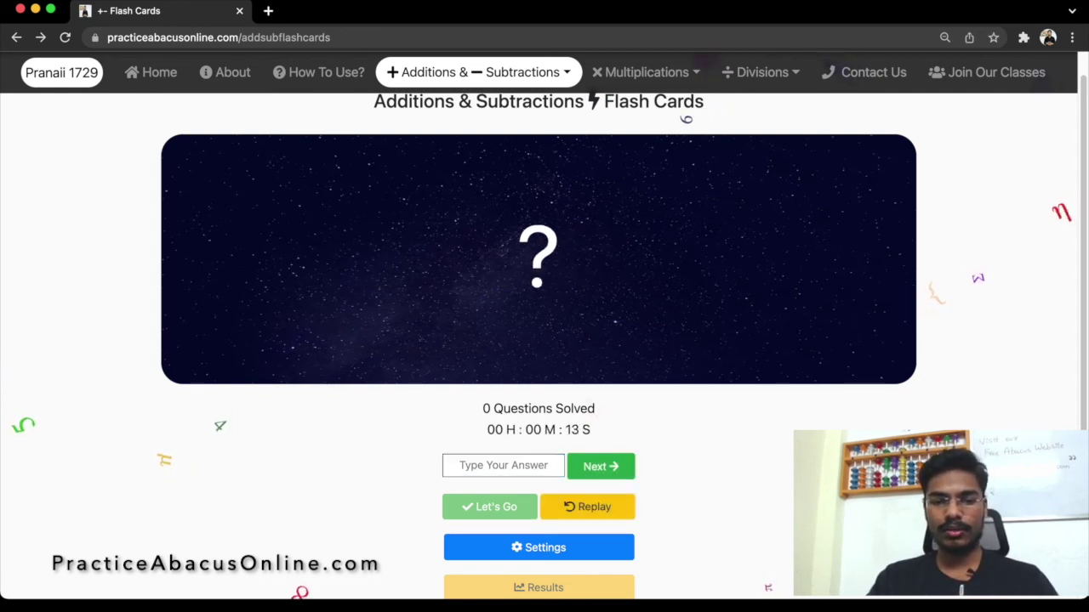
# - Submit 41 as the answer to the first flash card question
pyautogui.doubleClick(538, 255)
pyautogui.click(507, 466)
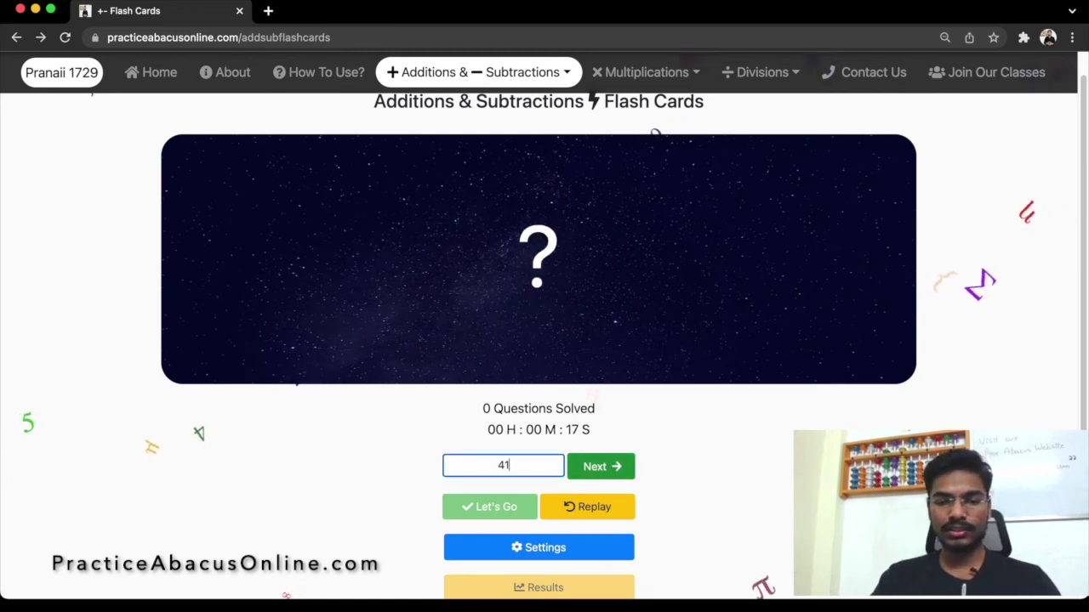
pyautogui.press('Return')
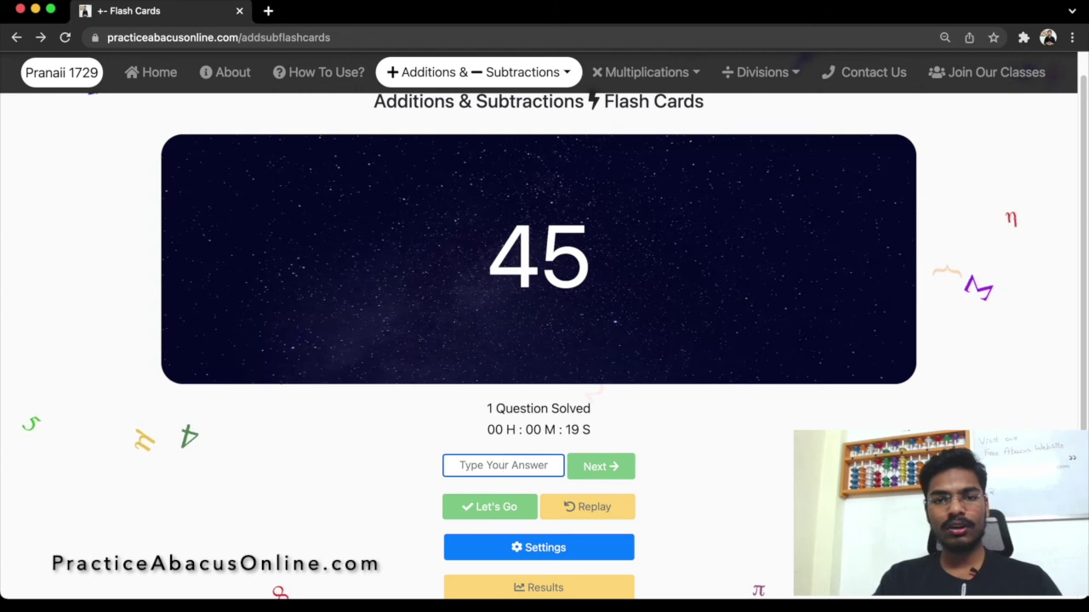